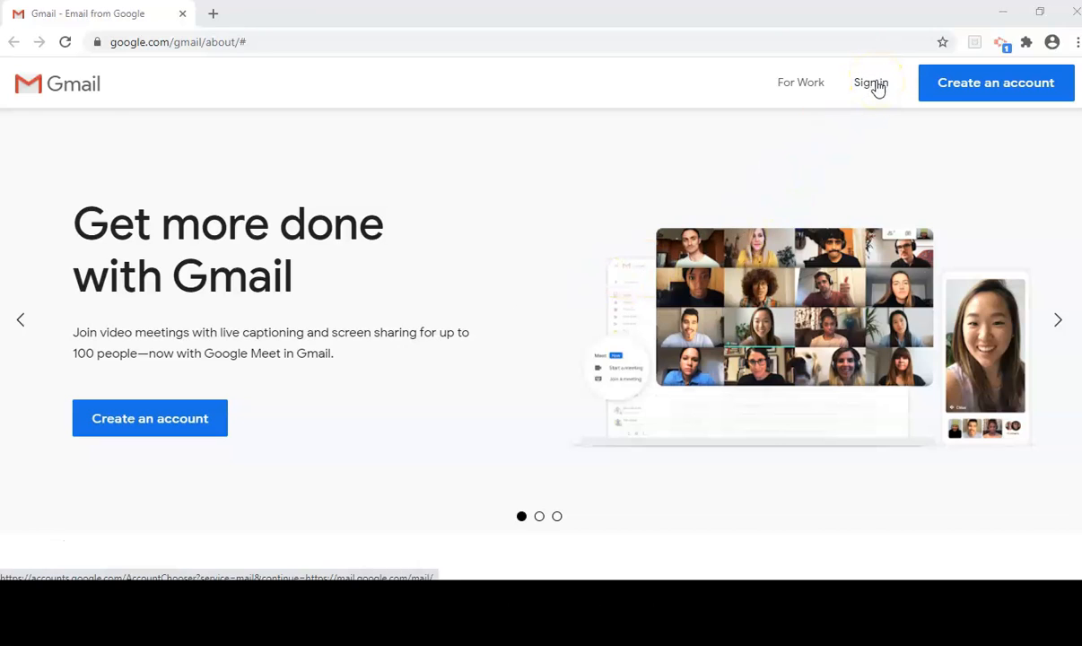
# - Sign in to Google with the account's email address and password
pyautogui.click(873, 83)
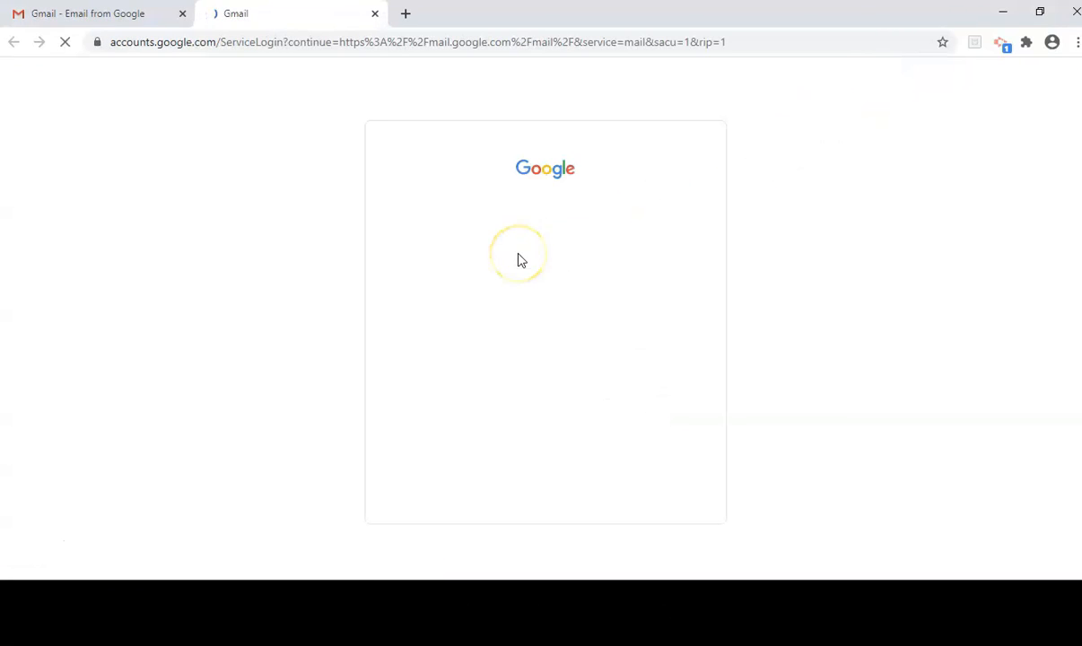
pyautogui.click(506, 289)
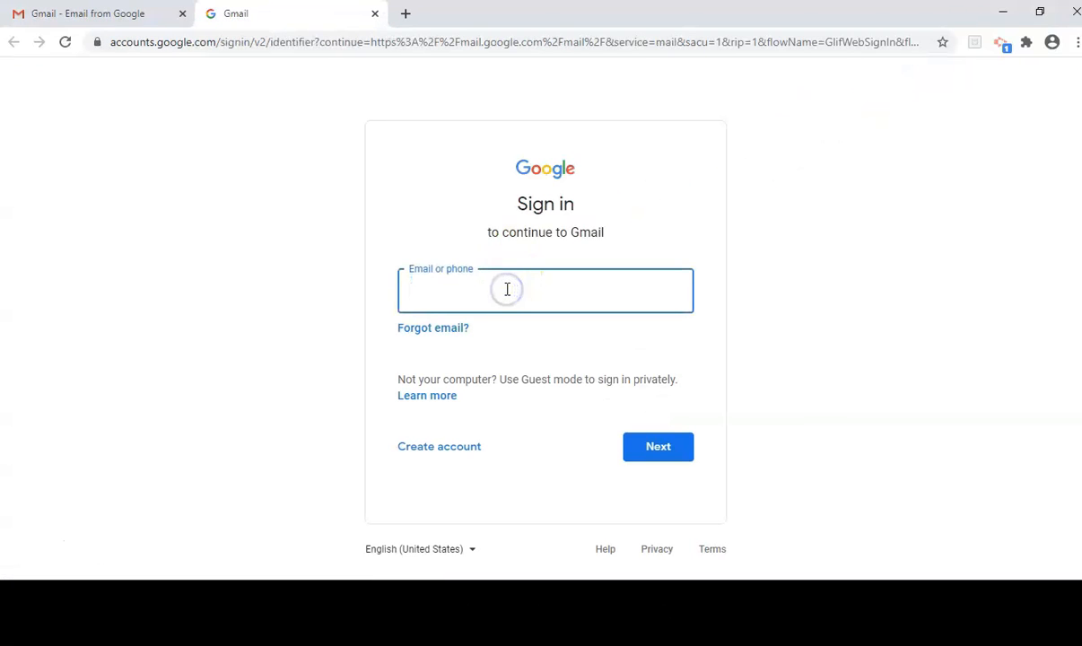
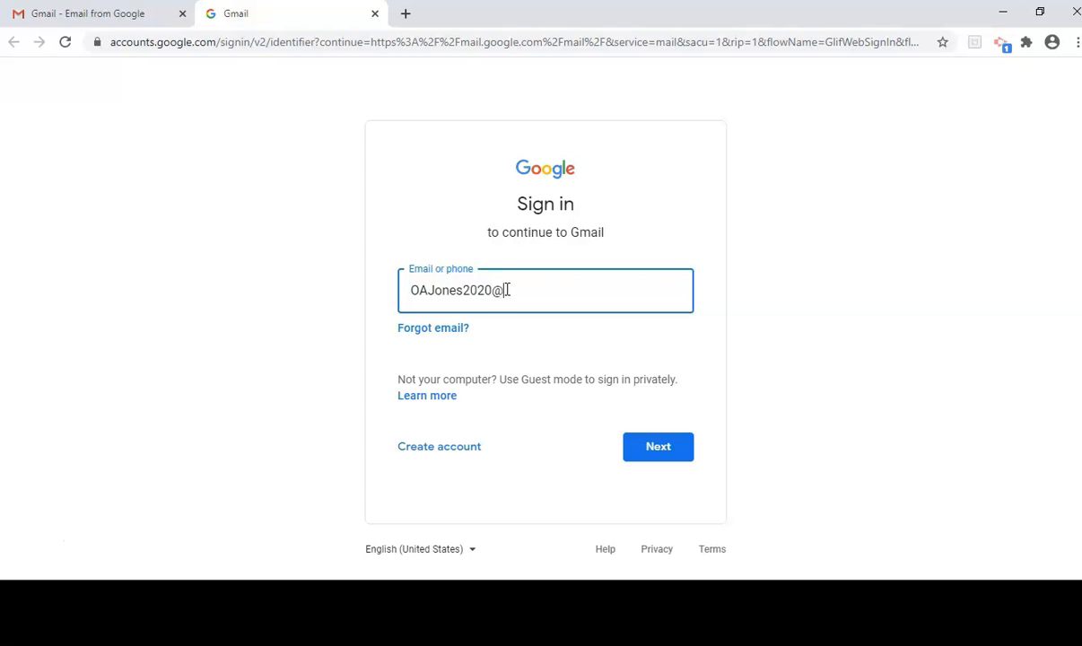
pyautogui.click(672, 447)
pyautogui.click(488, 302)
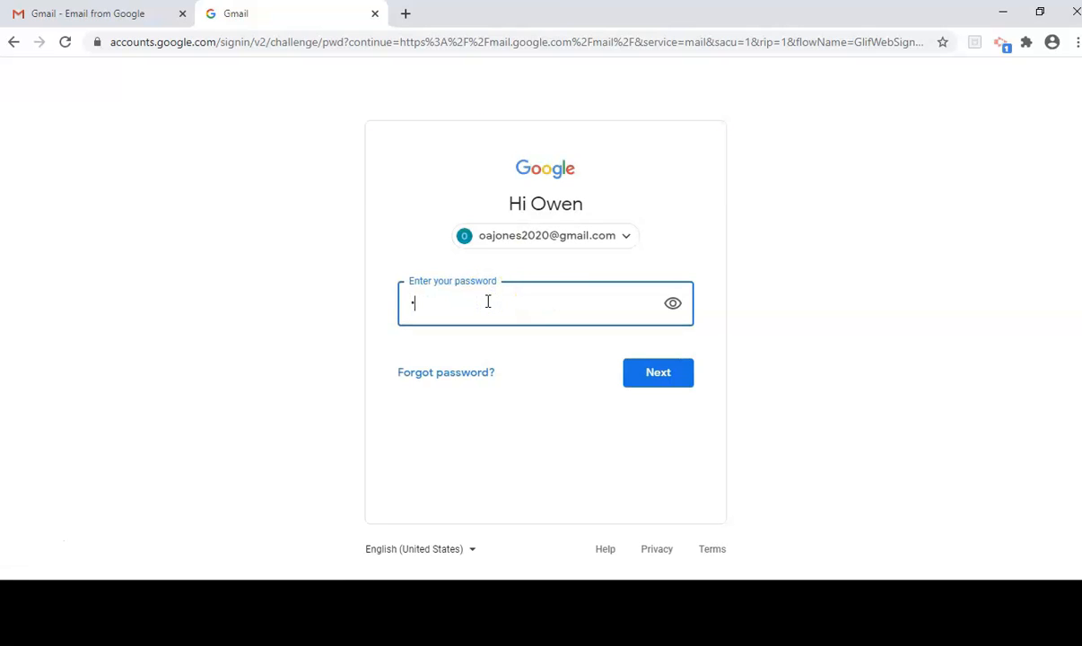
pyautogui.click(664, 371)
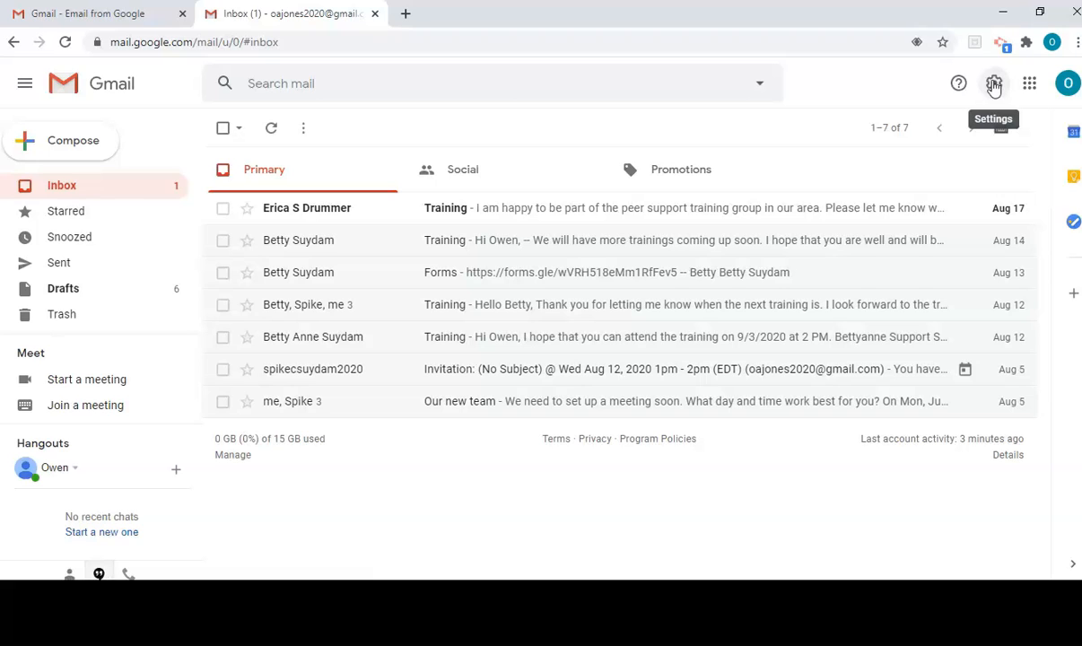
# - Open all settings from the gear menu and scroll the General tab to Signature
pyautogui.click(994, 83)
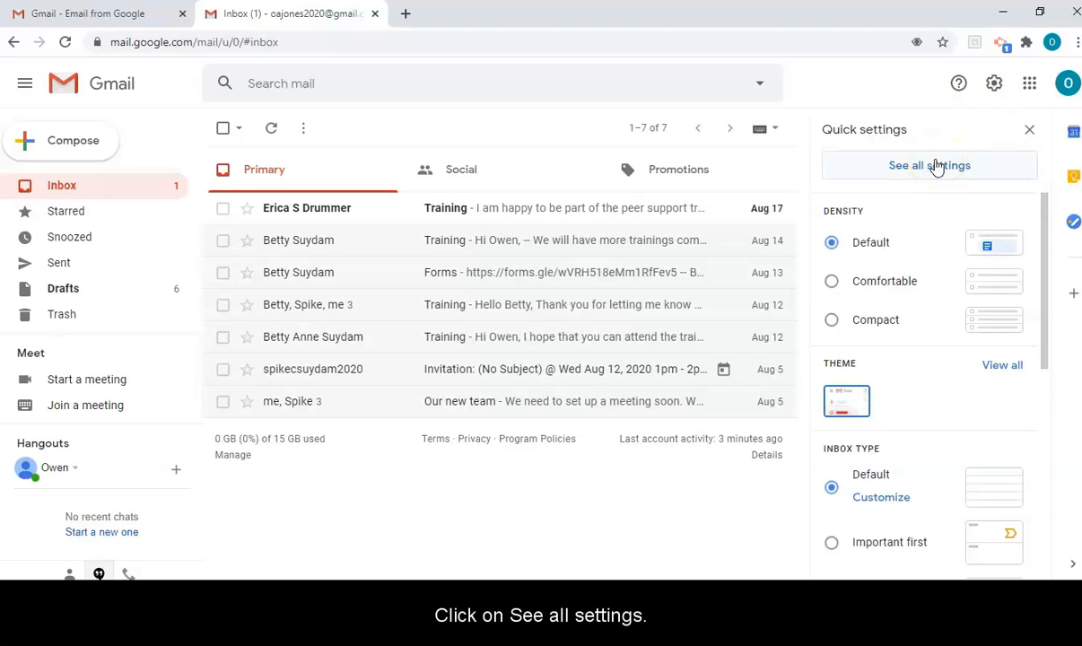
pyautogui.click(935, 166)
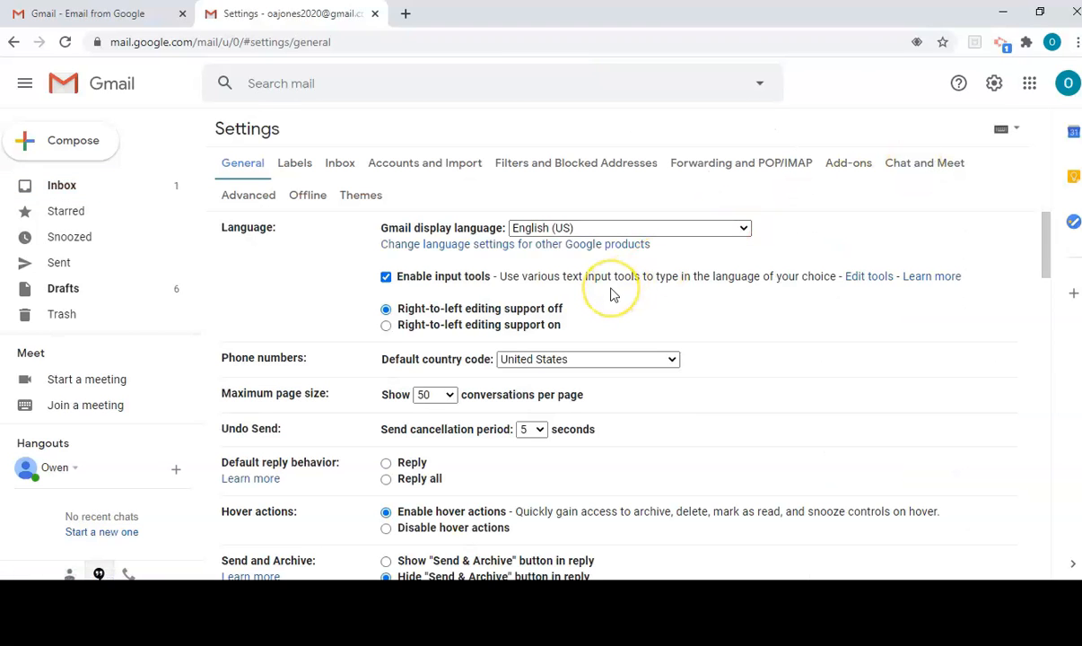
pyautogui.scroll(-4, 613, 294)
pyautogui.scroll(-6, 613, 295)
pyautogui.scroll(-5, 613, 295)
pyautogui.scroll(-3, 613, 294)
pyautogui.click(465, 425)
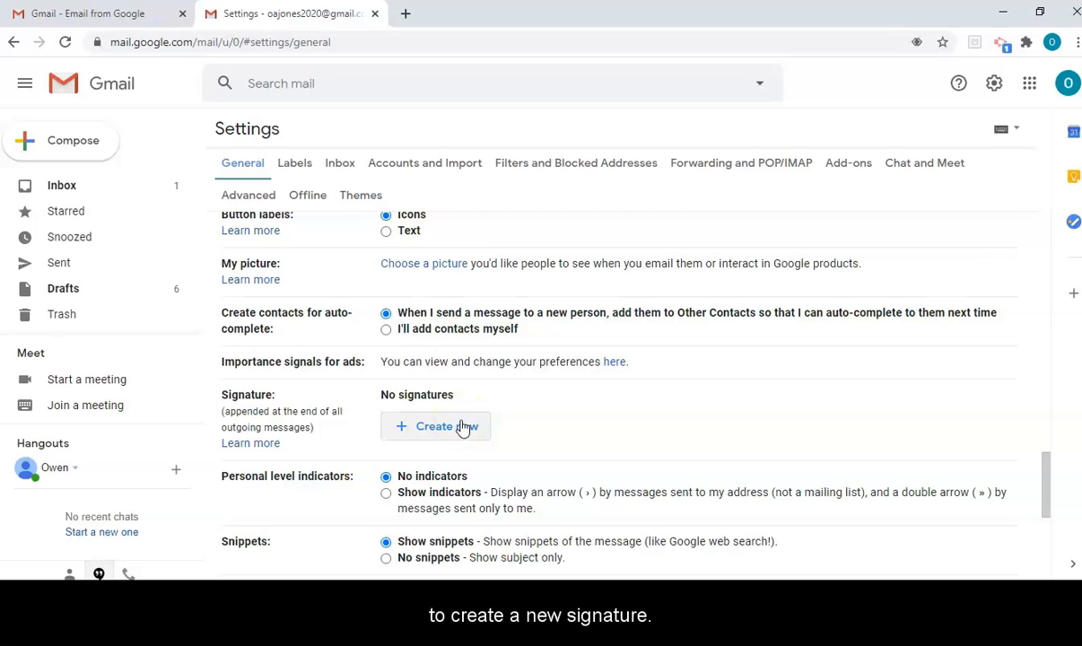
# - Create a new signature named 'Main signature'
pyautogui.click(463, 428)
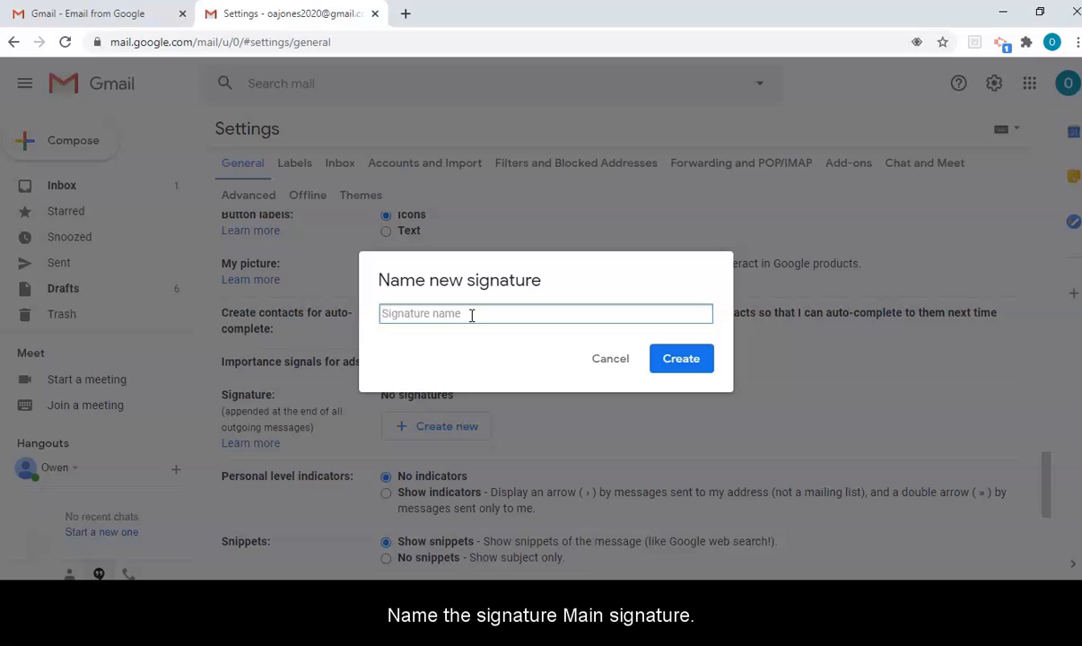
pyautogui.write('Main signs')
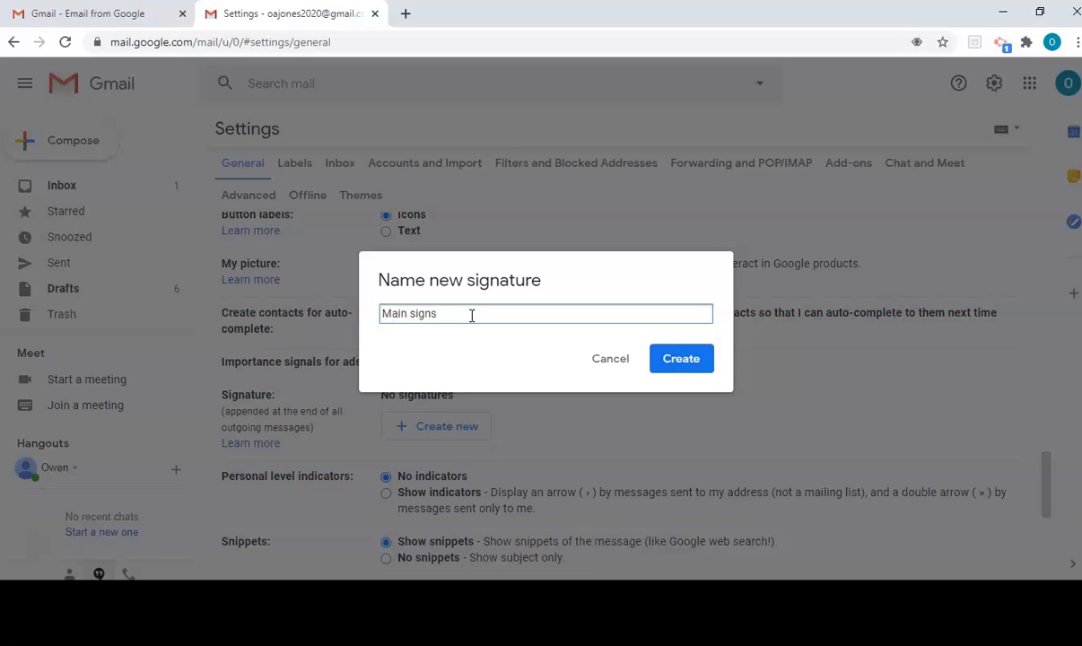
pyautogui.press('BackSpace')
pyautogui.write('ature')
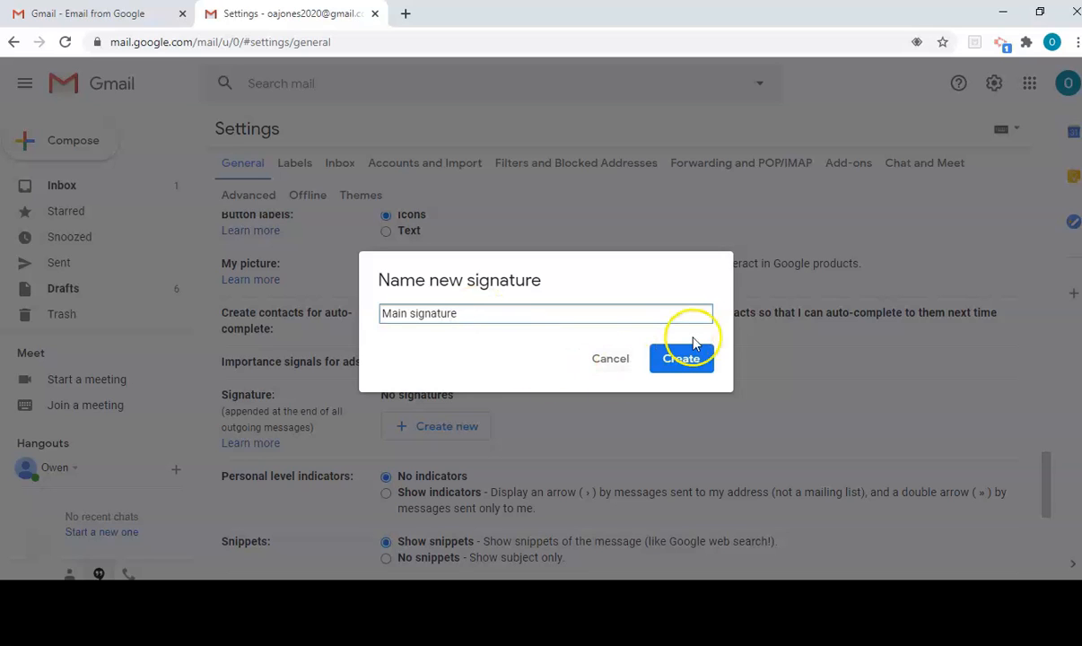
pyautogui.click(679, 359)
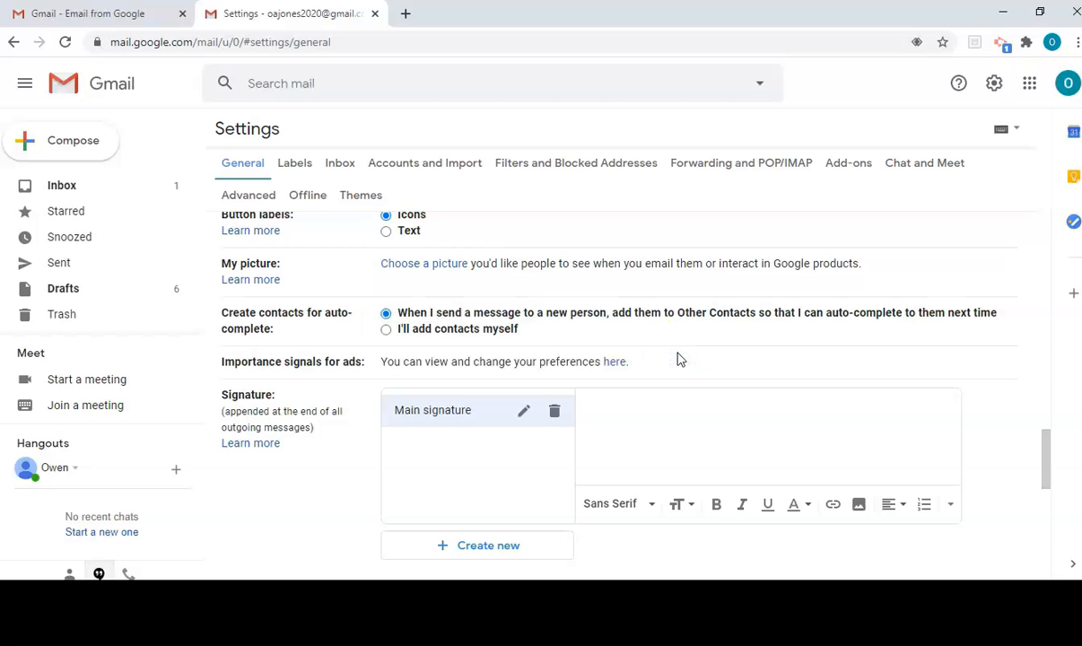
# - Write the owner's full name, with 'Peer Support Specialist' on a line below it
pyautogui.click(645, 398)
pyautogui.write('Peer')
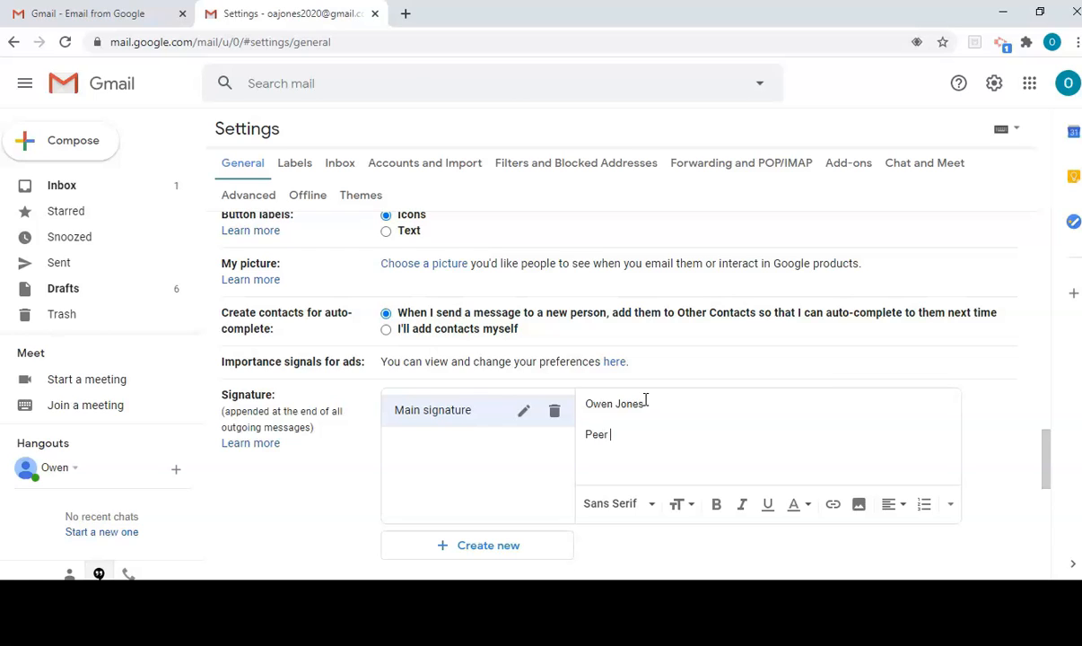
pyautogui.write(' Support D')
pyautogui.press('BackSpace')
pyautogui.write('Specialis')
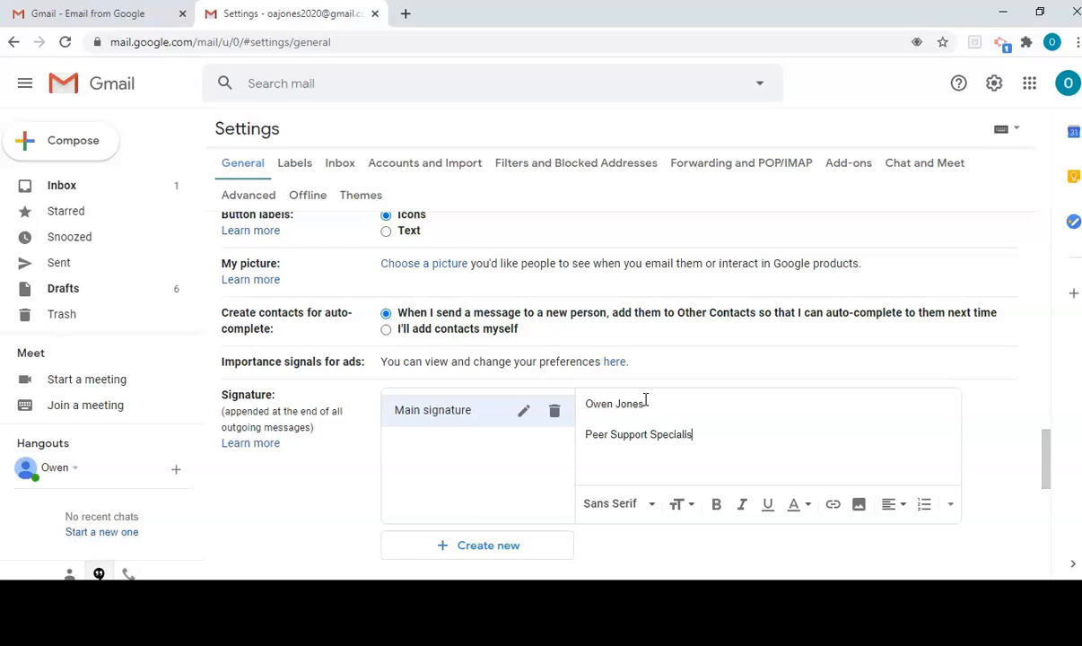
pyautogui.write('t')
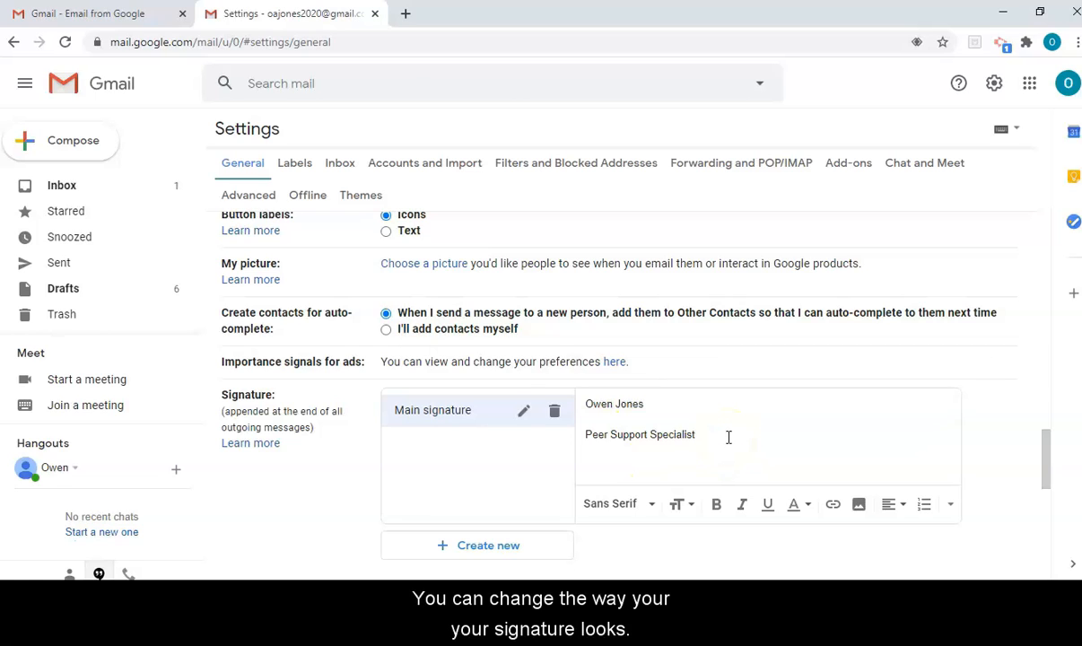
# - Select both signature lines and format them bold and dark blue
pyautogui.click(728, 437)
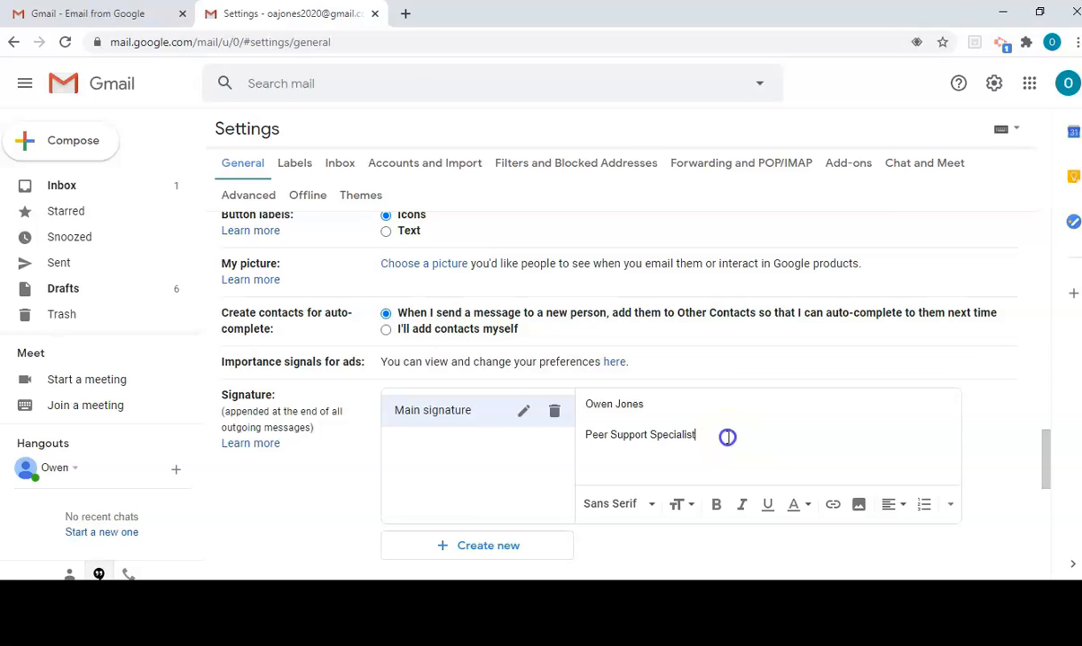
pyautogui.moveTo(703, 434)
pyautogui.mouseDown()
pyautogui.moveTo(608, 434)
pyautogui.moveTo(584, 410)
pyautogui.mouseUp()
pyautogui.click(716, 503)
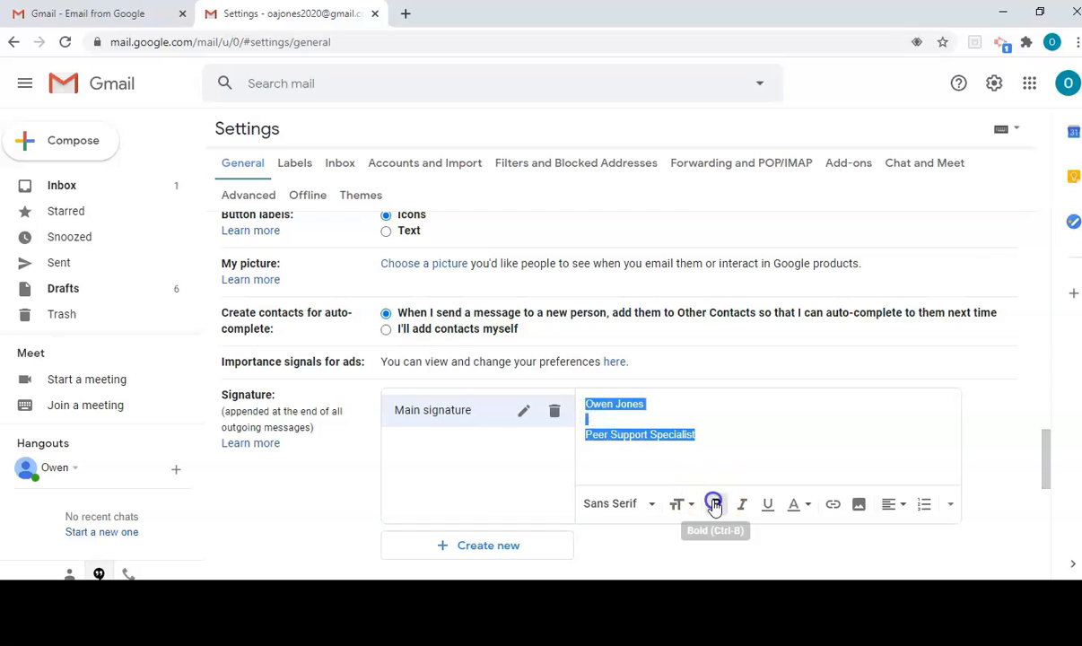
pyautogui.click(795, 504)
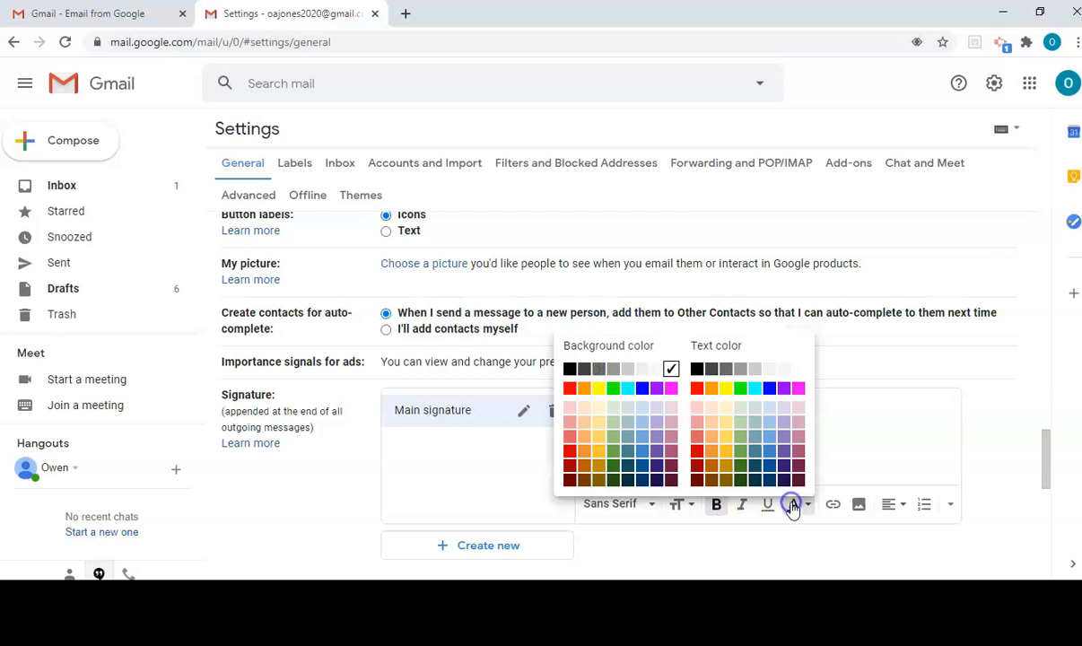
pyautogui.click(770, 387)
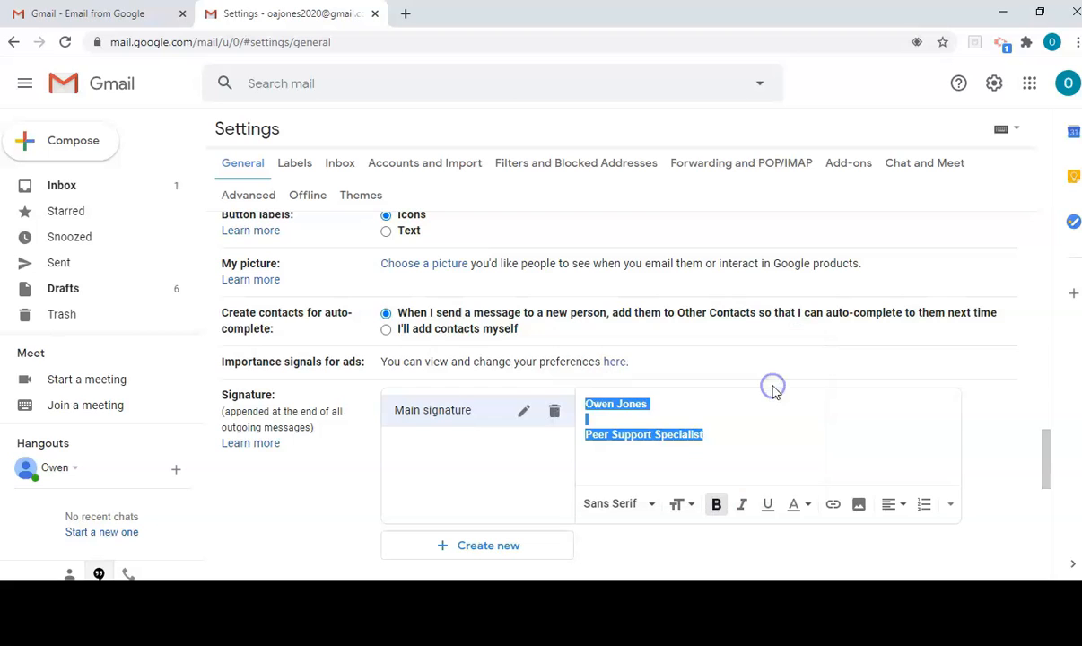
pyautogui.click(760, 429)
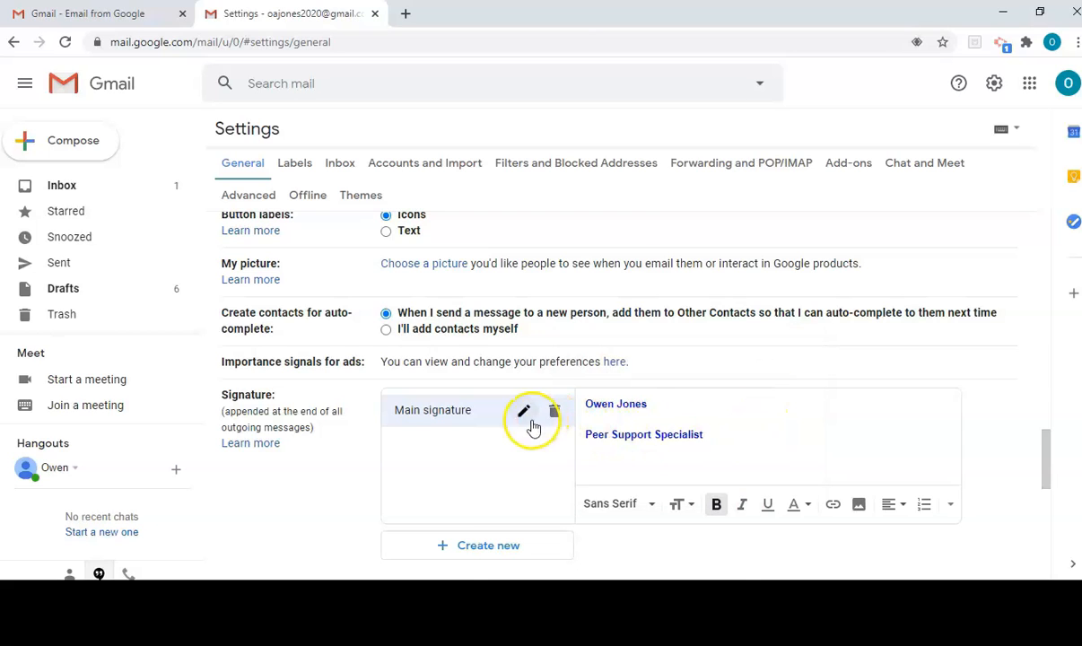
pyautogui.scroll(-2, 531, 427)
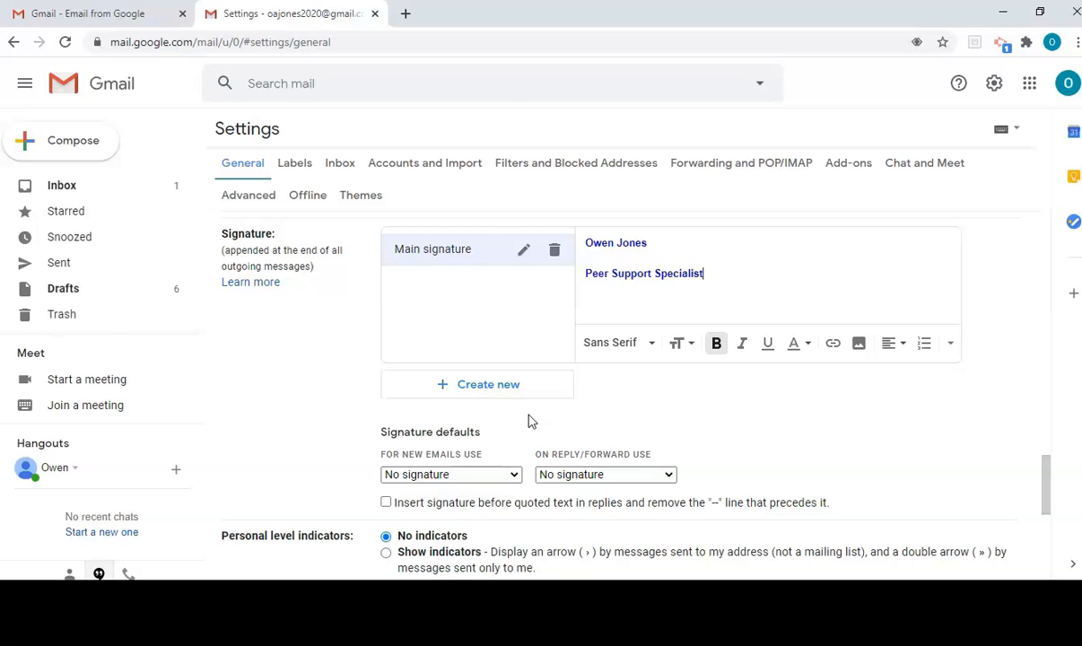
# - Pick Main signature in both the 'For new emails use' and 'On reply/forward use' dropdowns
pyautogui.click(515, 476)
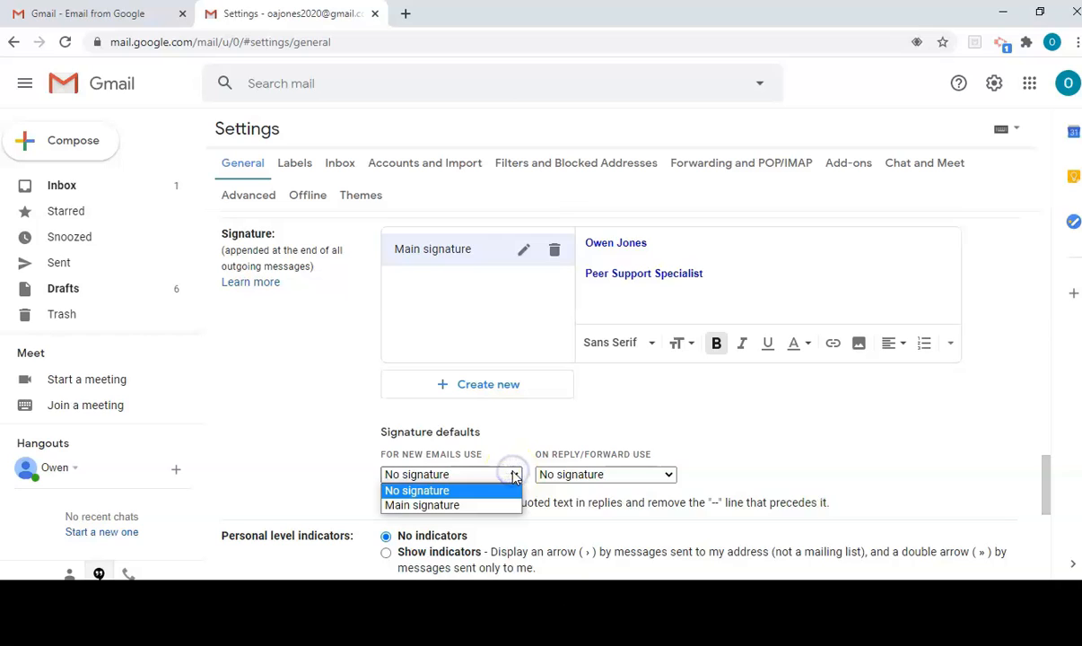
pyautogui.click(455, 506)
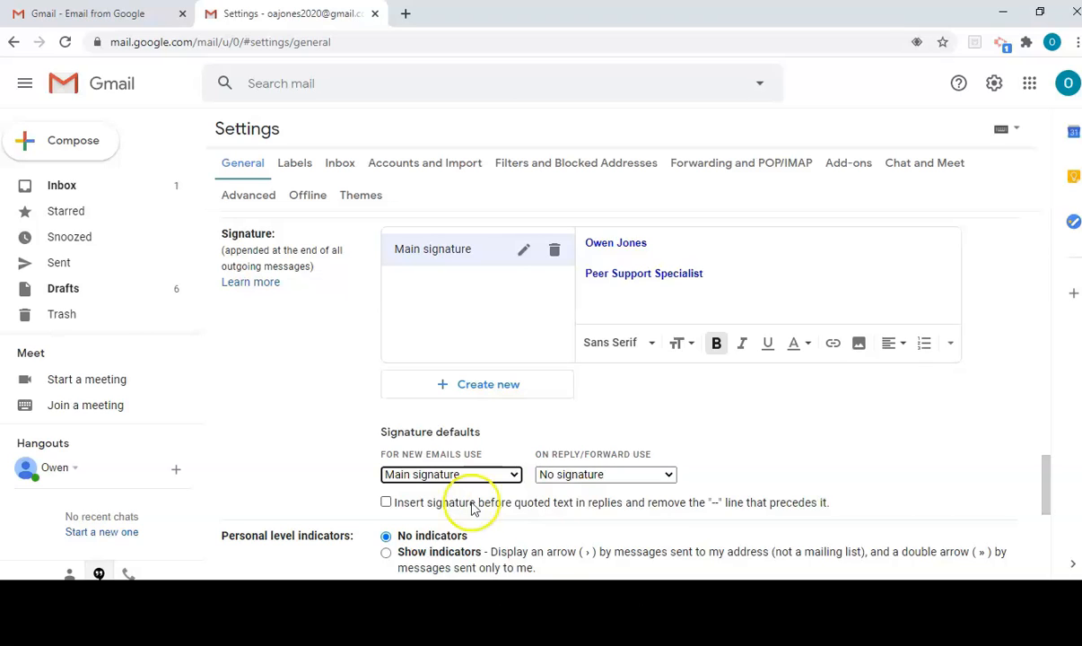
pyautogui.click(668, 476)
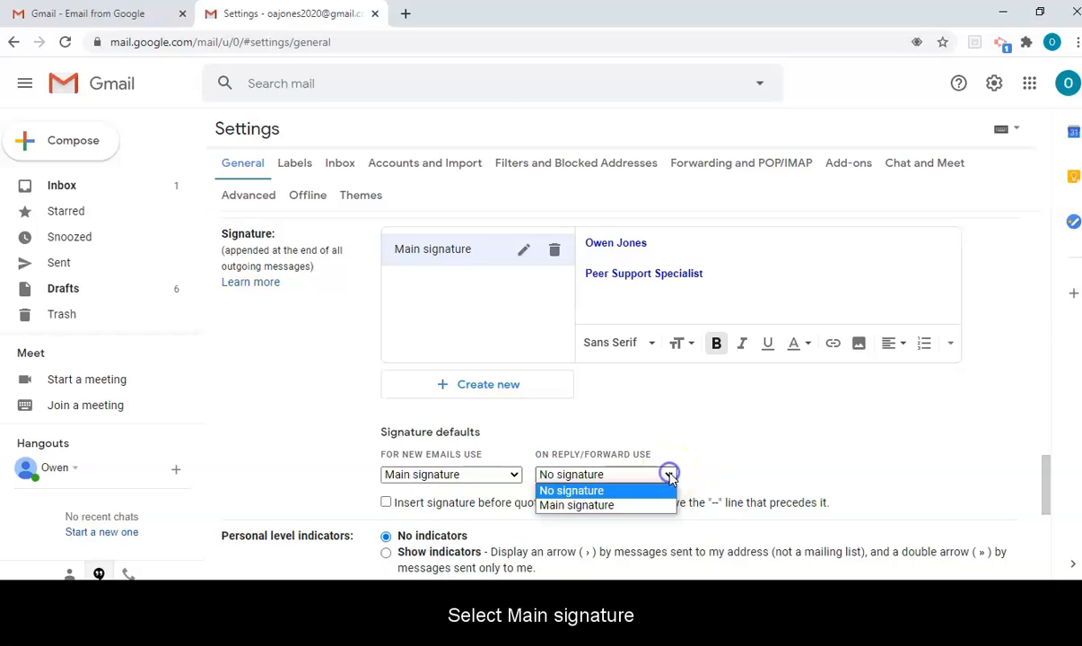
pyautogui.click(627, 507)
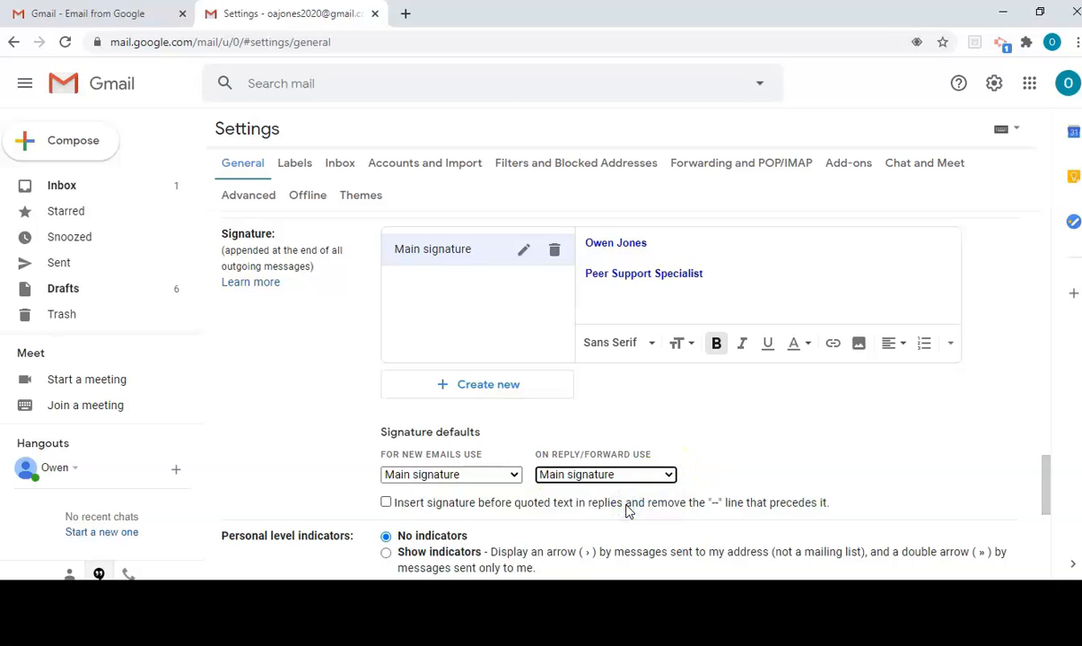
pyautogui.click(618, 493)
pyautogui.scroll(-1, 588, 395)
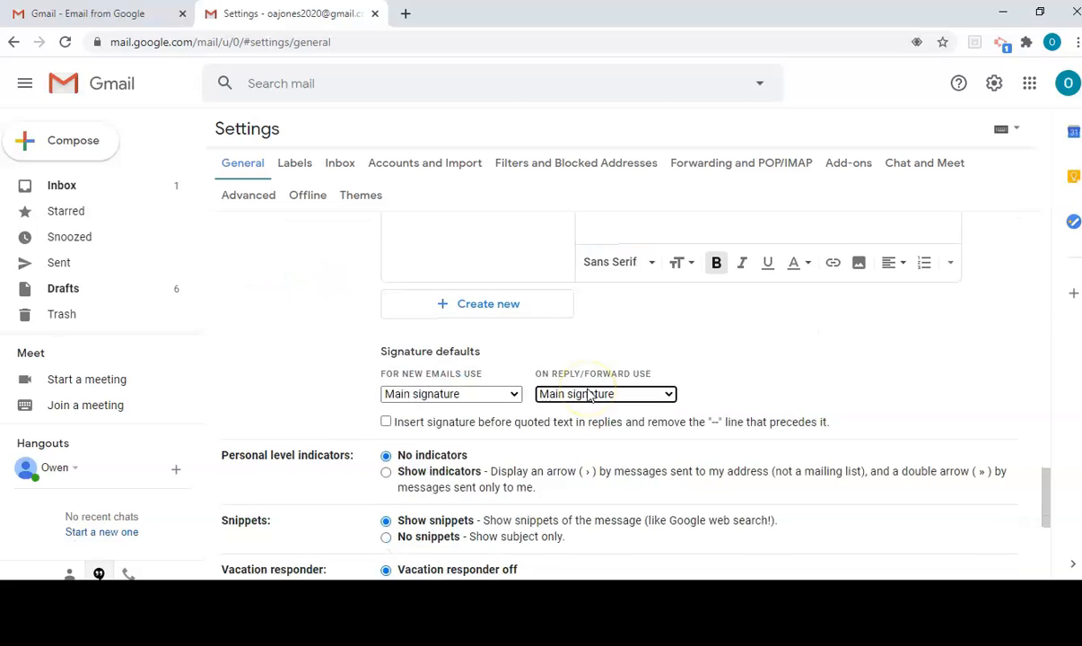
pyautogui.scroll(-5, 588, 395)
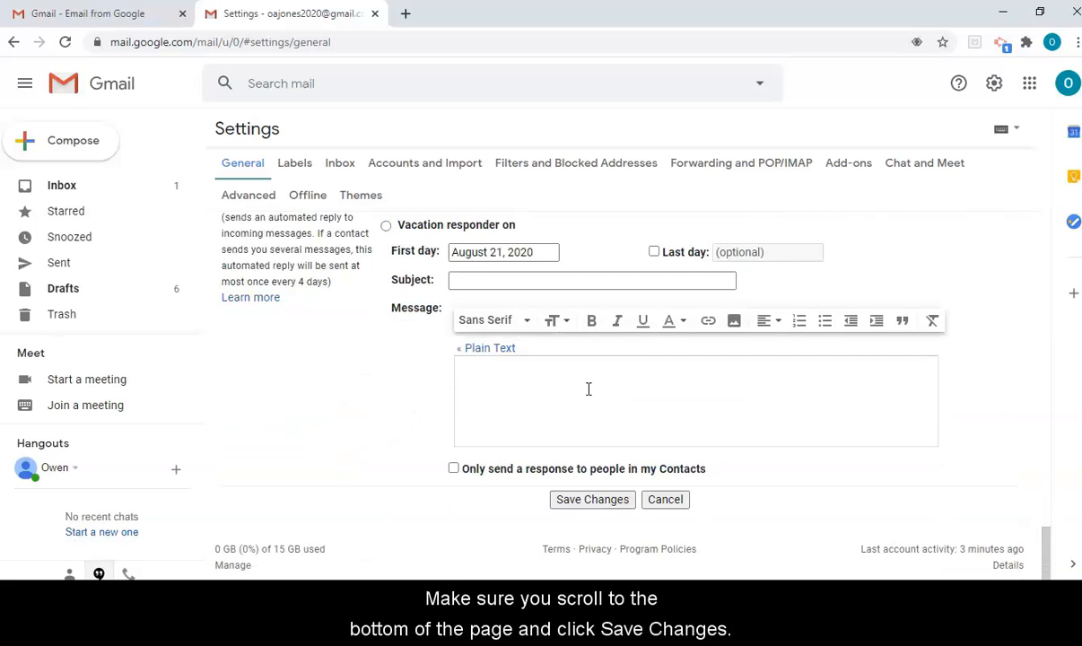
# - Save the settings changes and start a new Compose message to check the signature
pyautogui.click(581, 503)
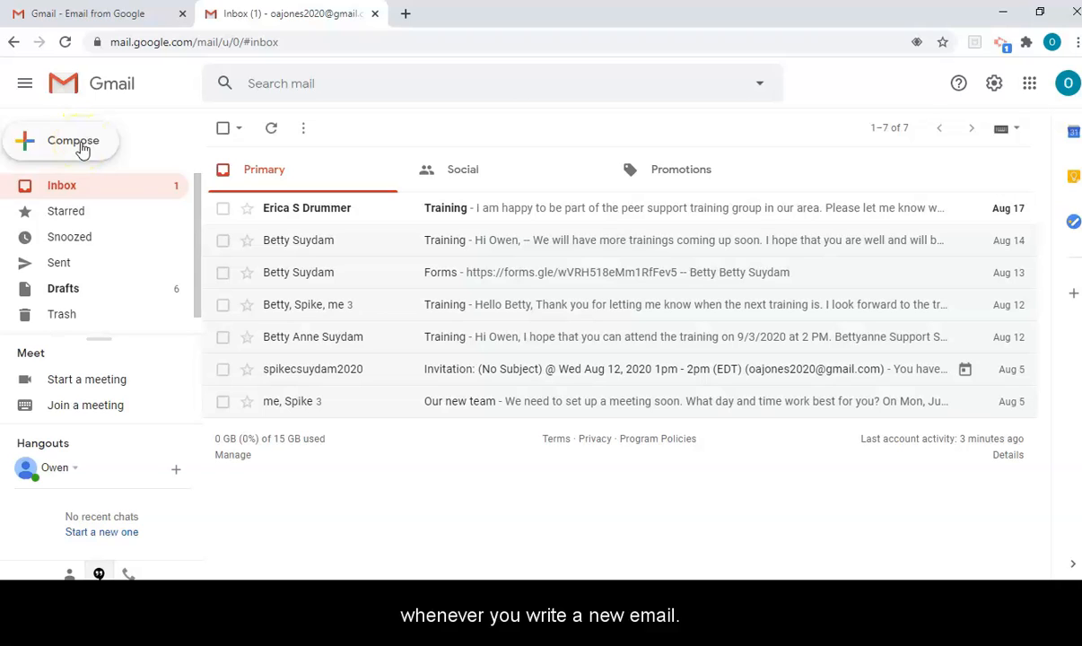
pyautogui.click(82, 148)
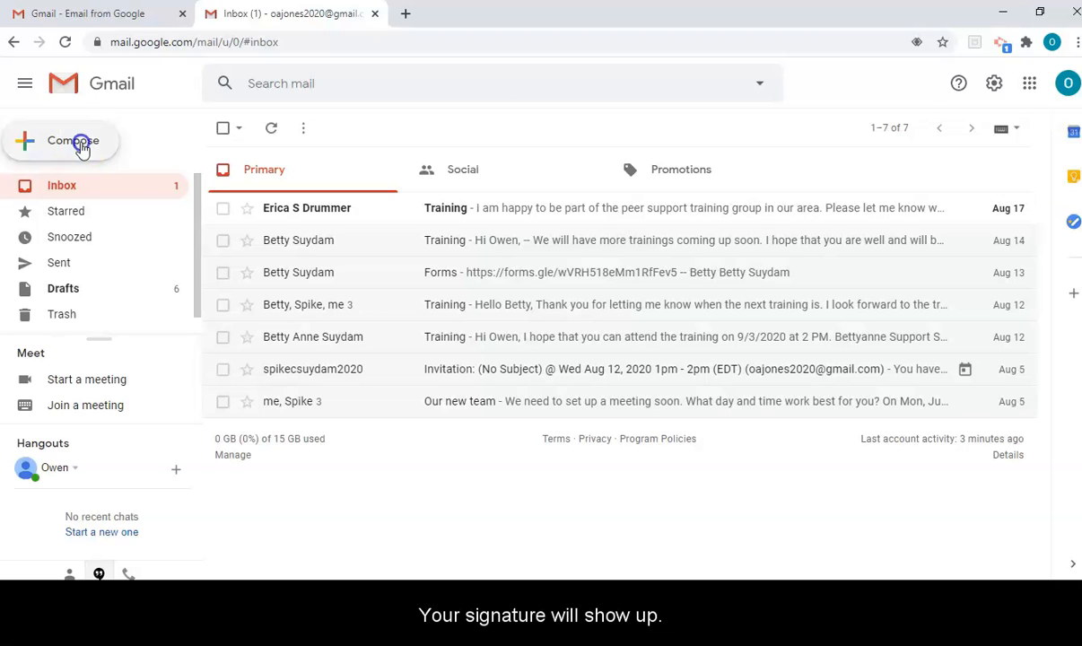